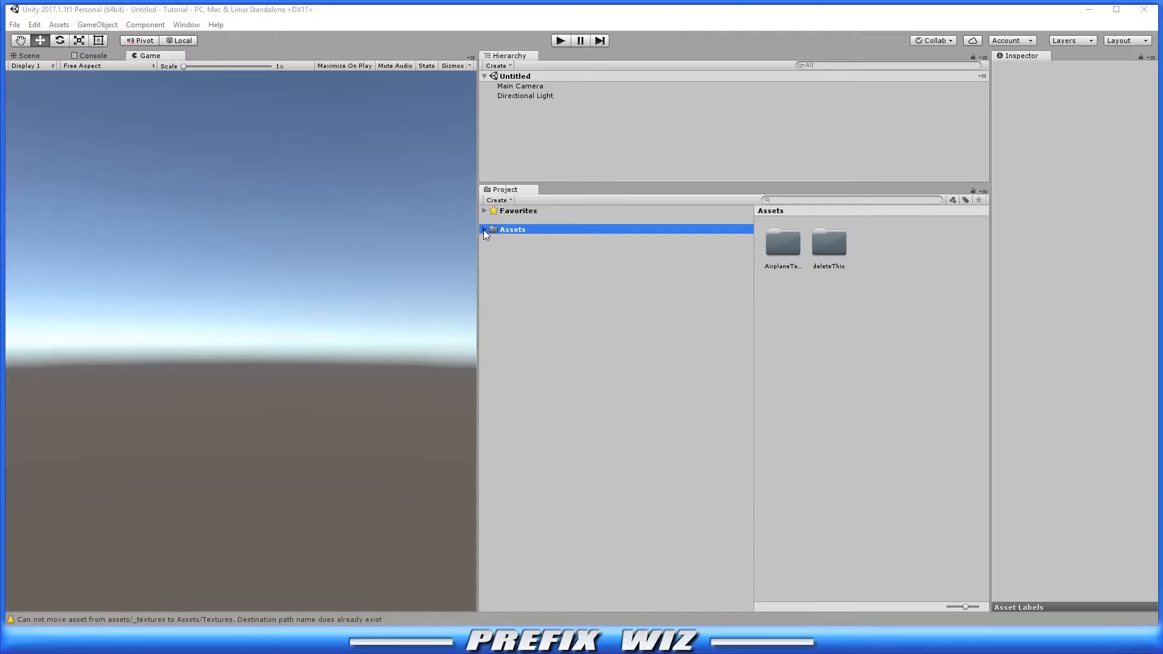
- Recursively expand the Assets folder so every nested subfolder is shown
{"action": "left_click", "coordinate": [483, 230], "text": "alt"}
{"action": "scroll", "coordinate": [666, 400], "scroll_direction": "down", "scroll_amount": 5}
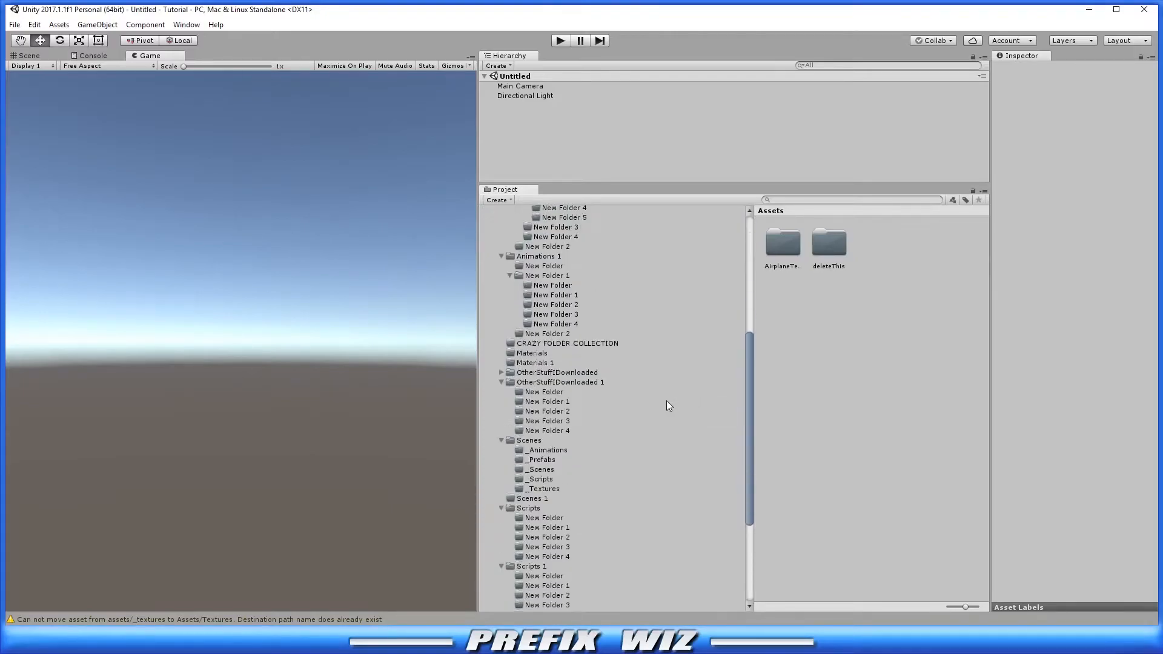
{"action": "scroll", "coordinate": [657, 416], "scroll_direction": "down", "scroll_amount": 5}
{"action": "scroll", "coordinate": [648, 448], "scroll_direction": "down", "scroll_amount": 3}
{"action": "scroll", "coordinate": [648, 448], "scroll_direction": "up", "scroll_amount": 5}
{"action": "scroll", "coordinate": [648, 448], "scroll_direction": "up", "scroll_amount": 5}
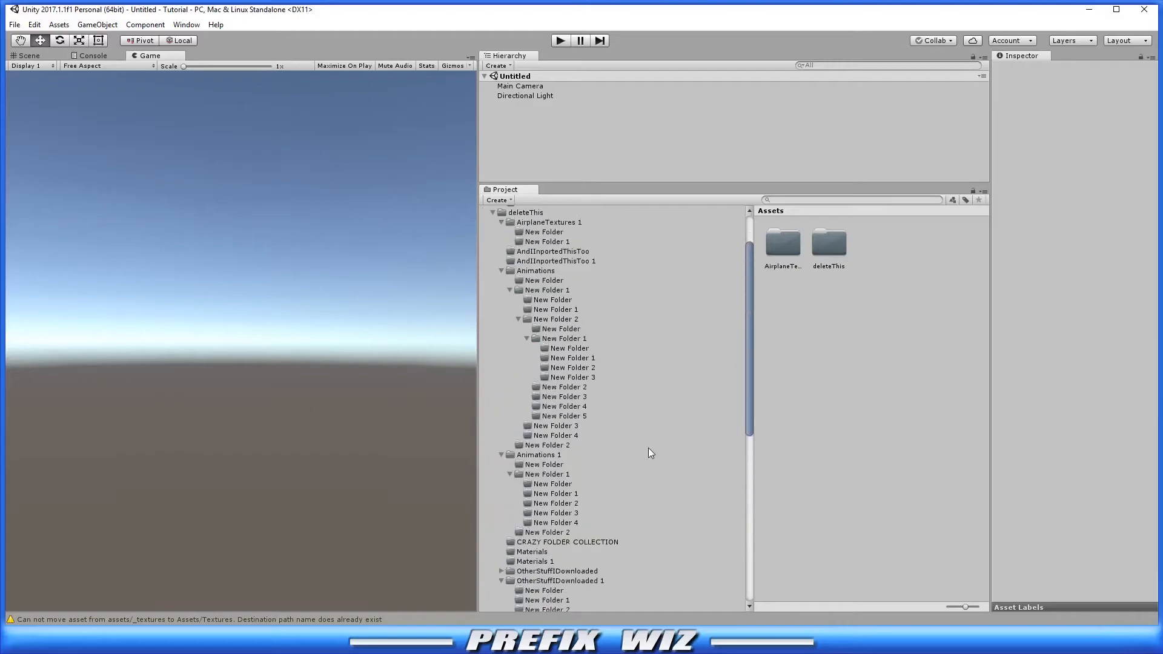
{"action": "scroll", "coordinate": [648, 448], "scroll_direction": "up", "scroll_amount": 5}
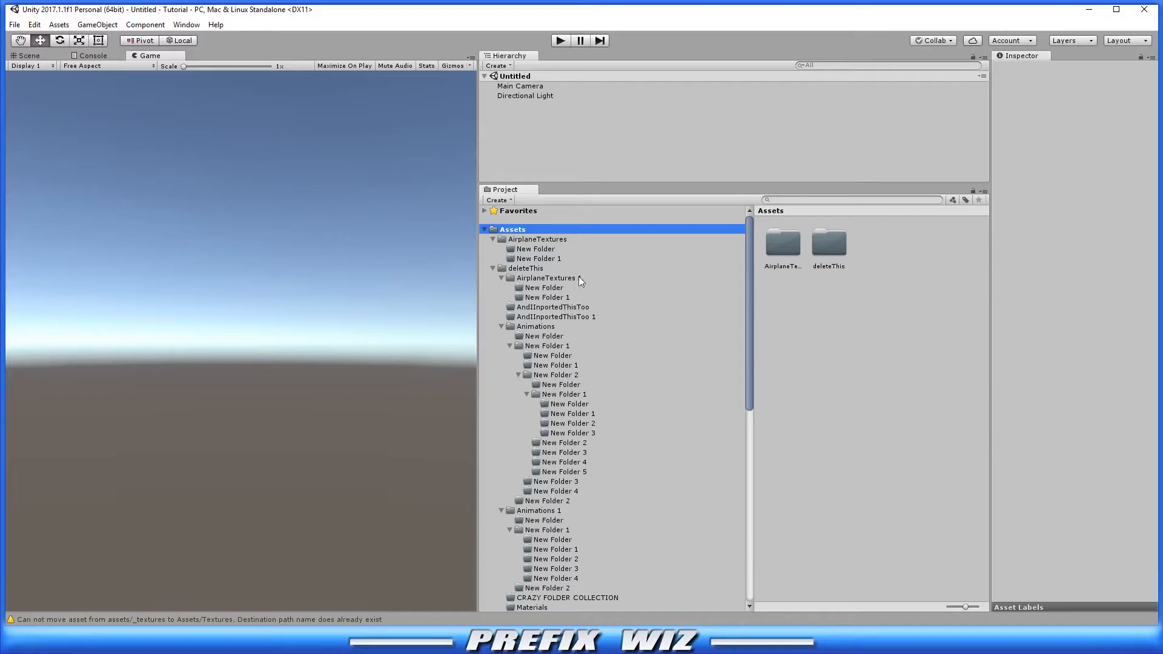
- Run the Favorites searches All Scripts, All Prefabs, All Models and All Materials, each returning nothing
{"action": "left_click", "coordinate": [484, 210]}
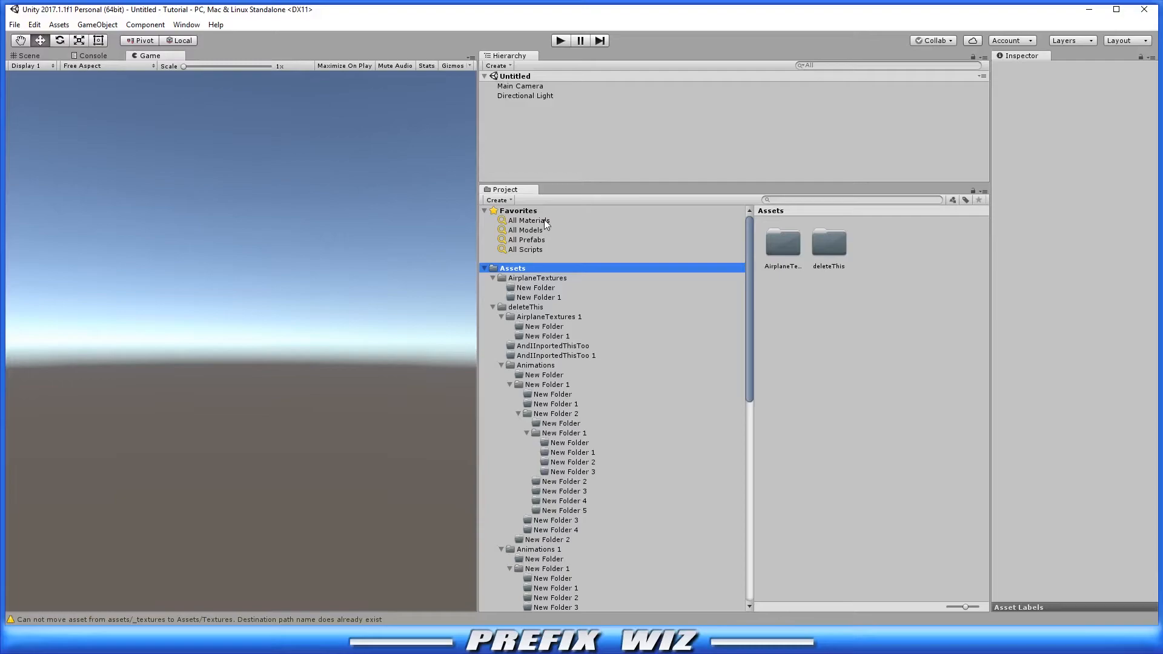
{"action": "left_click", "coordinate": [533, 247]}
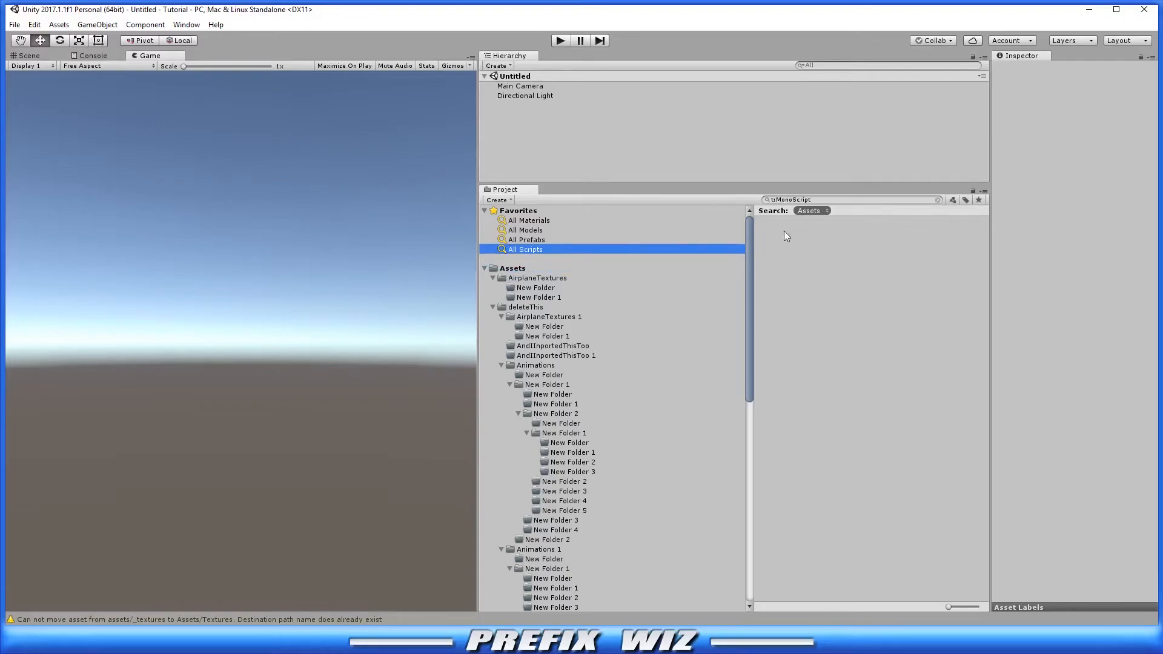
{"action": "left_click", "coordinate": [585, 232]}
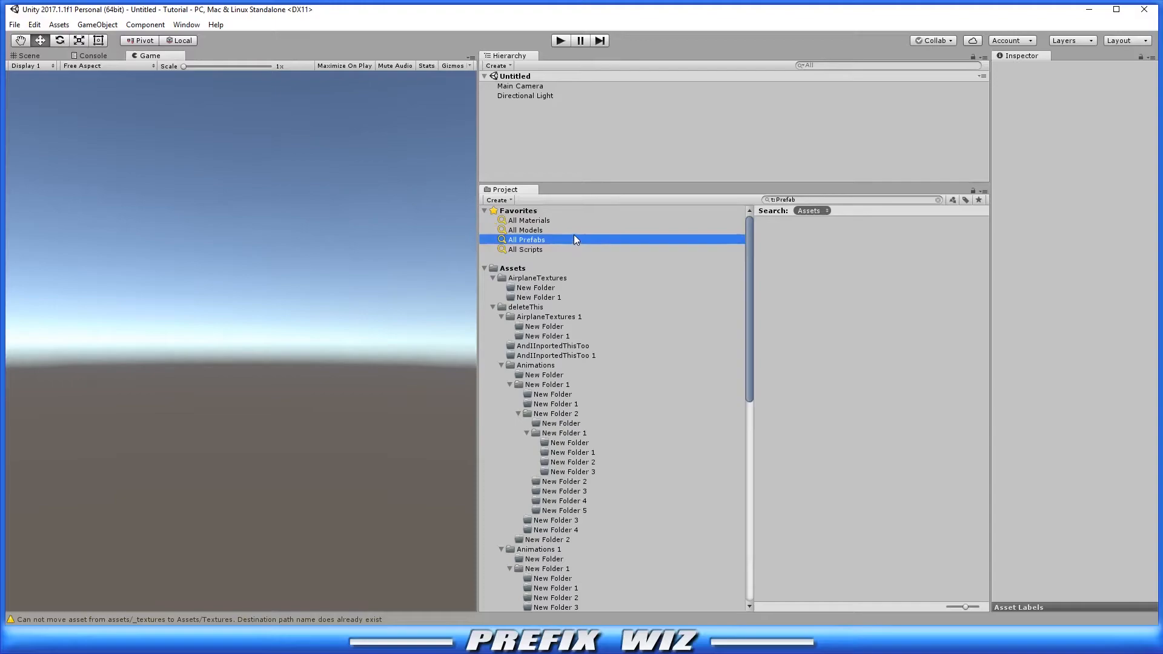
{"action": "left_click", "coordinate": [573, 232]}
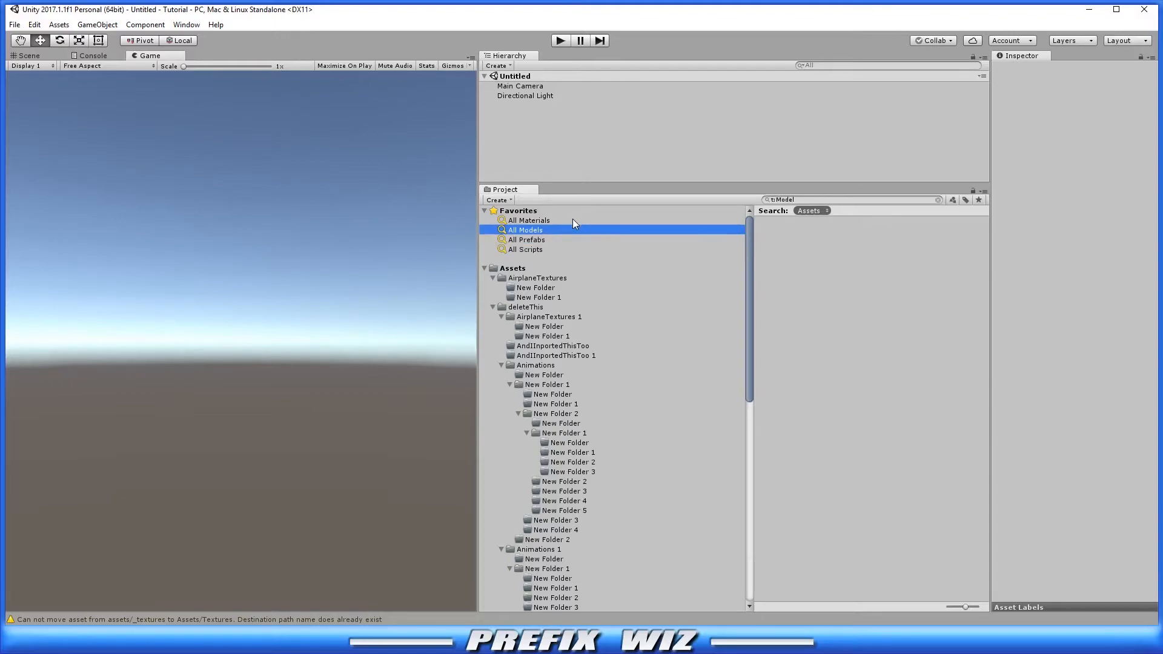
{"action": "left_click", "coordinate": [572, 220]}
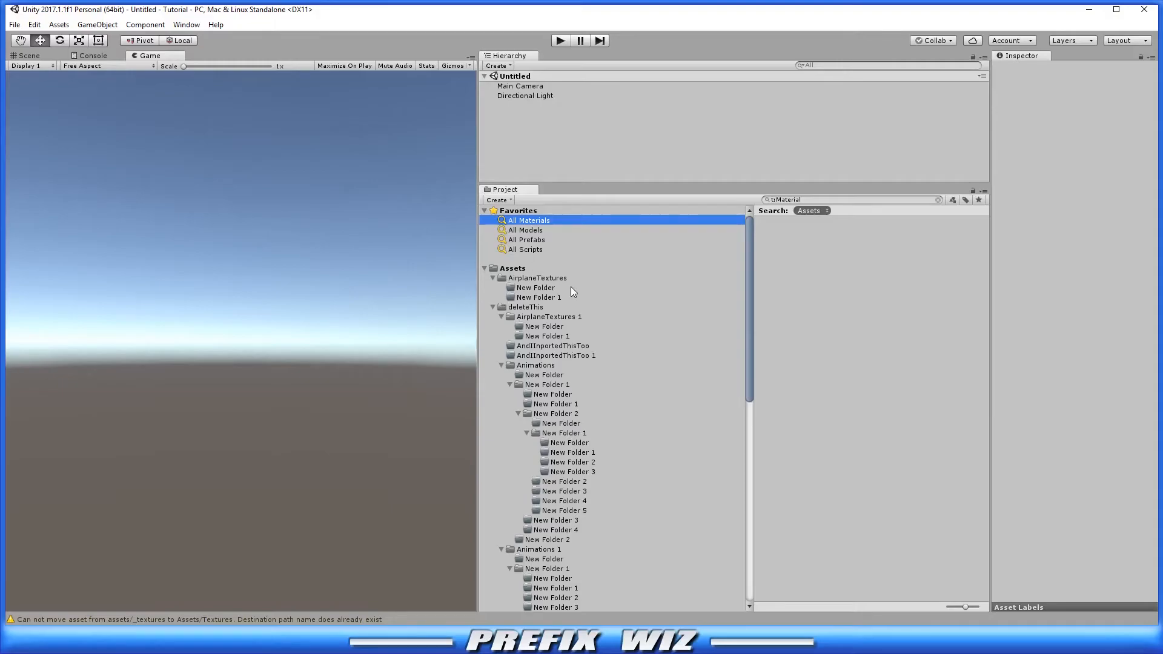
{"action": "scroll", "coordinate": [566, 304], "scroll_direction": "down", "scroll_amount": 5}
{"action": "scroll", "coordinate": [576, 340], "scroll_direction": "down", "scroll_amount": 3}
{"action": "scroll", "coordinate": [579, 350], "scroll_direction": "up", "scroll_amount": 8}
{"action": "scroll", "coordinate": [578, 350], "scroll_direction": "down", "scroll_amount": 3}
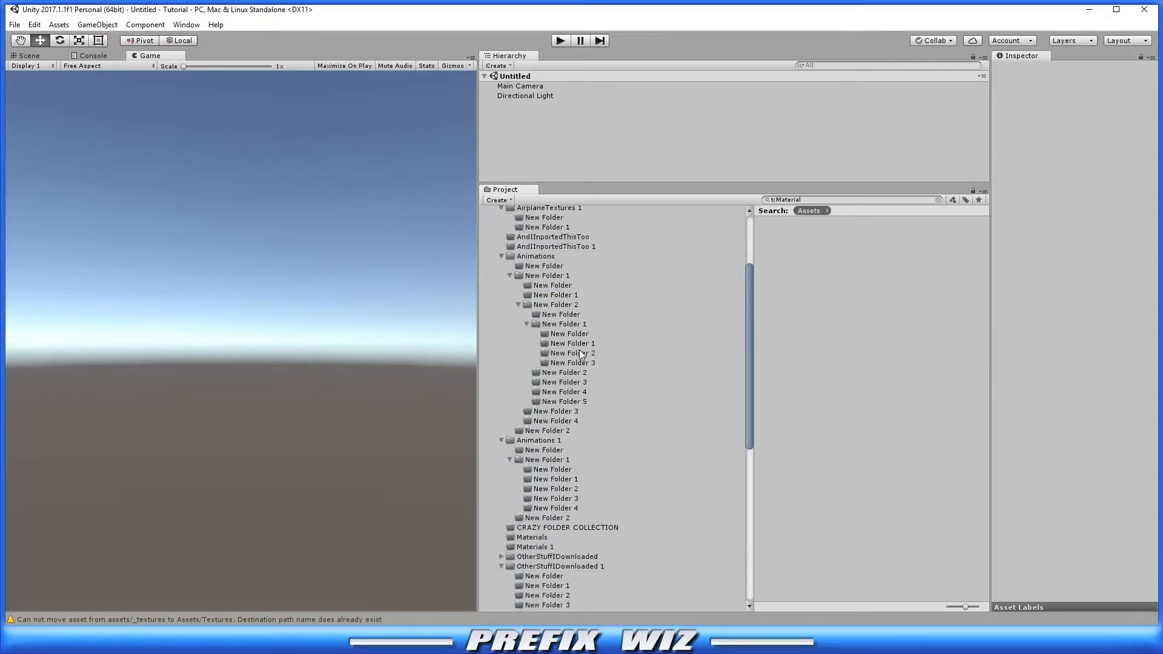
{"action": "scroll", "coordinate": [581, 358], "scroll_direction": "down", "scroll_amount": 5}
{"action": "scroll", "coordinate": [584, 372], "scroll_direction": "down", "scroll_amount": 3}
{"action": "scroll", "coordinate": [597, 390], "scroll_direction": "up", "scroll_amount": 5}
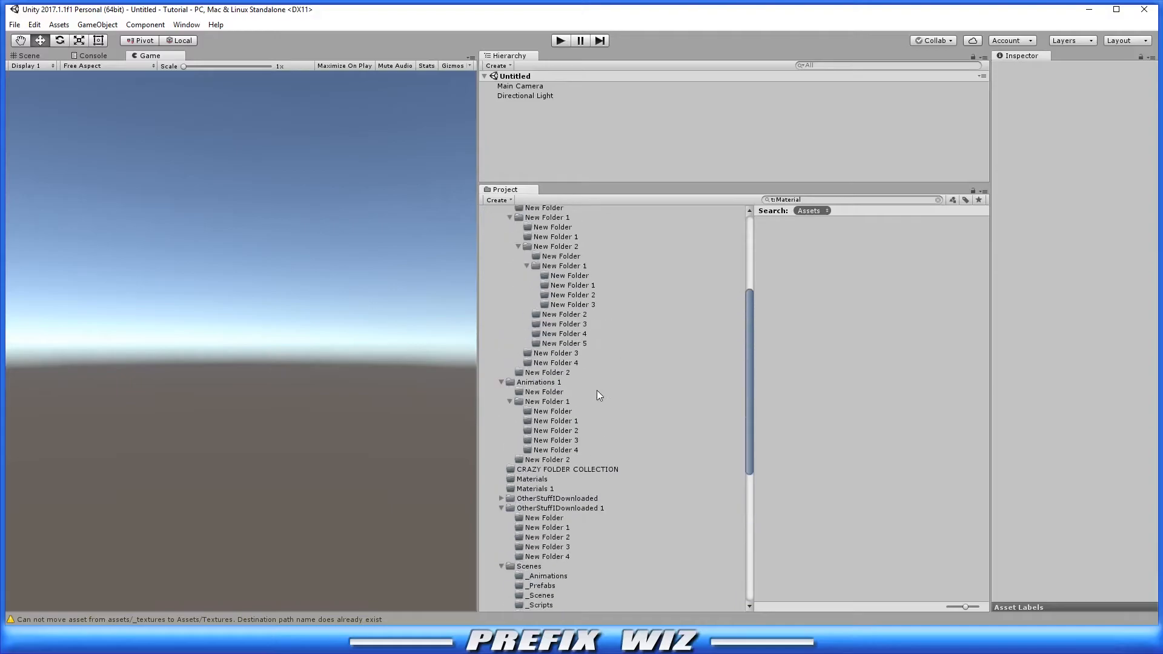
{"action": "scroll", "coordinate": [597, 390], "scroll_direction": "up", "scroll_amount": 8}
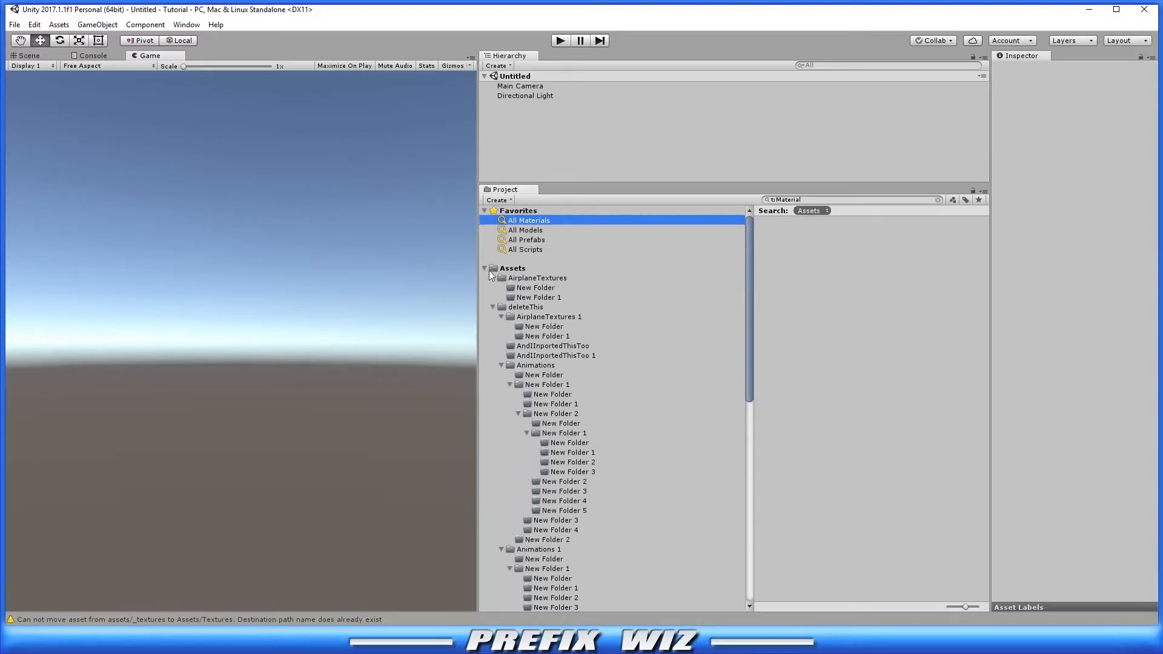
- Inspect the empty nested folders in deleteThis, then _Scripts, _Textures and AirplaneTextures 1
{"action": "left_click", "coordinate": [545, 375]}
{"action": "left_click", "coordinate": [576, 493]}
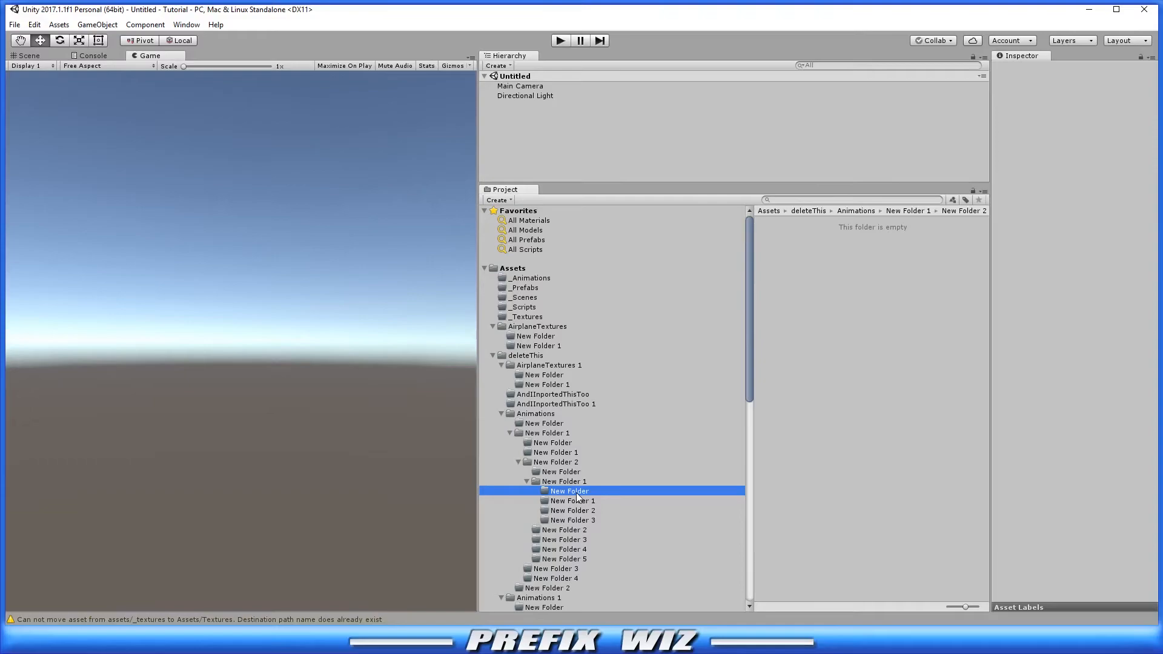
{"action": "left_click", "coordinate": [529, 305]}
{"action": "left_click", "coordinate": [533, 318]}
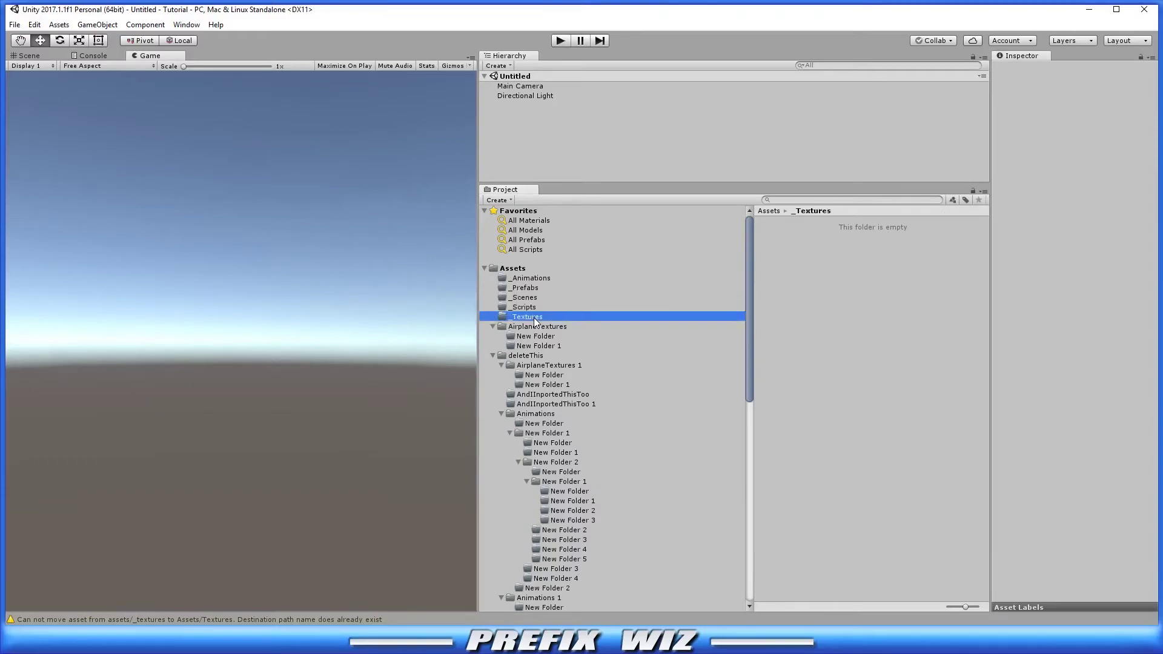
{"action": "left_click", "coordinate": [547, 364]}
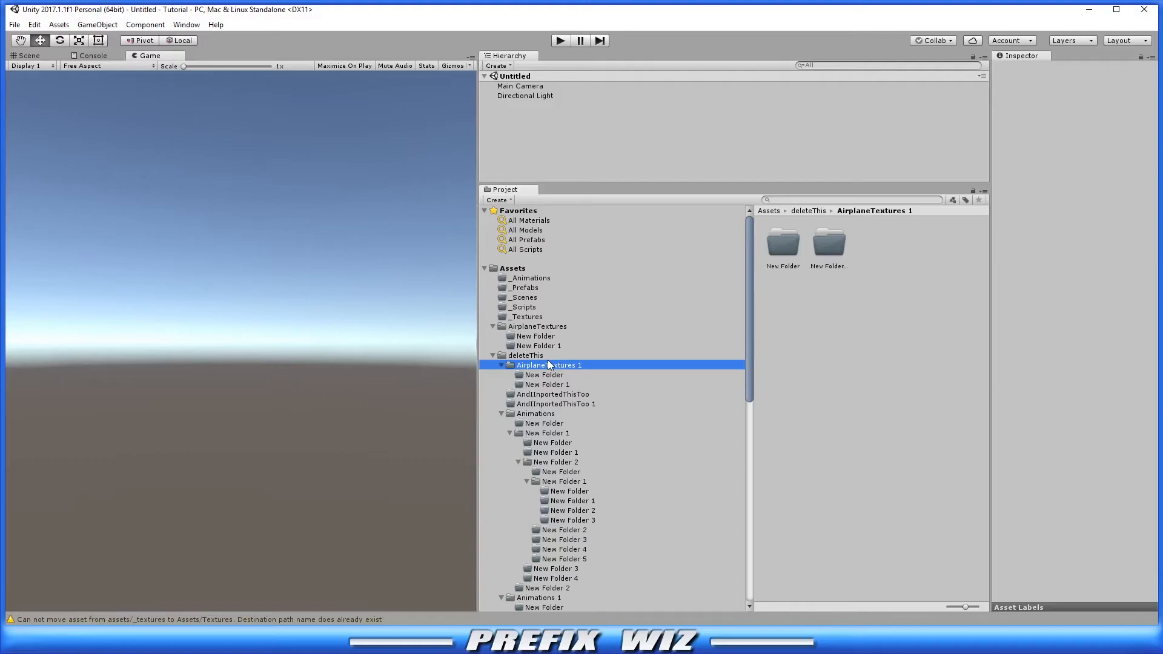
- Collapse AirplaneTextures and deleteThis, then recursively expand deleteThis to review its contents
{"action": "key", "text": "Home"}
{"action": "left_click", "coordinate": [494, 326]}
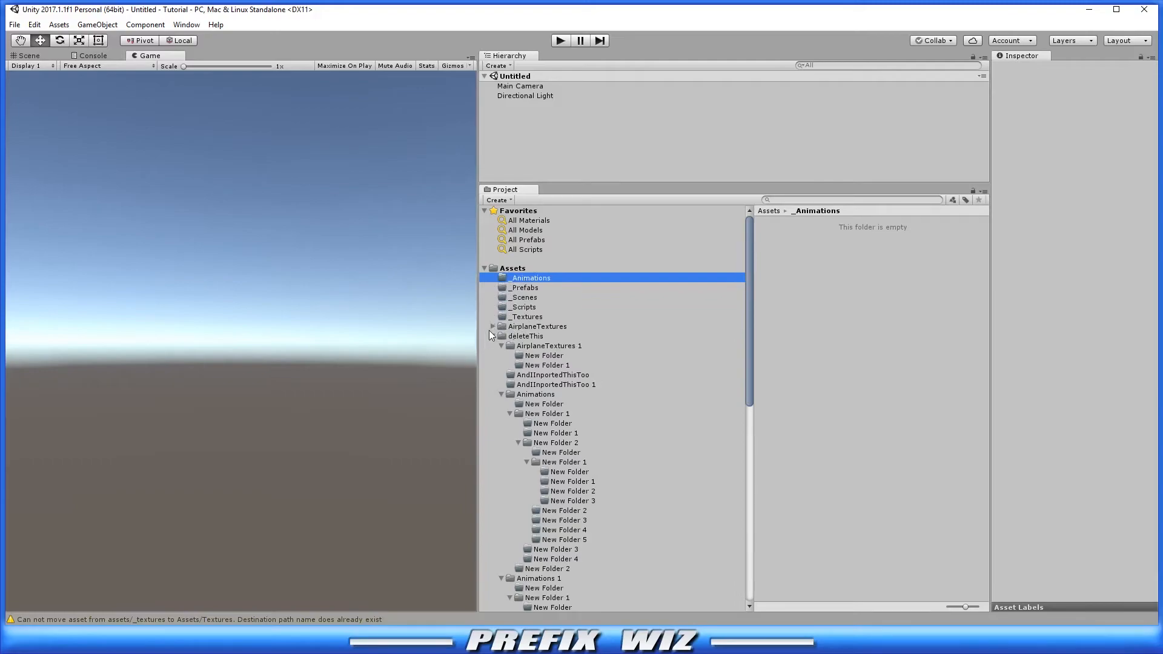
{"action": "left_click", "coordinate": [491, 336]}
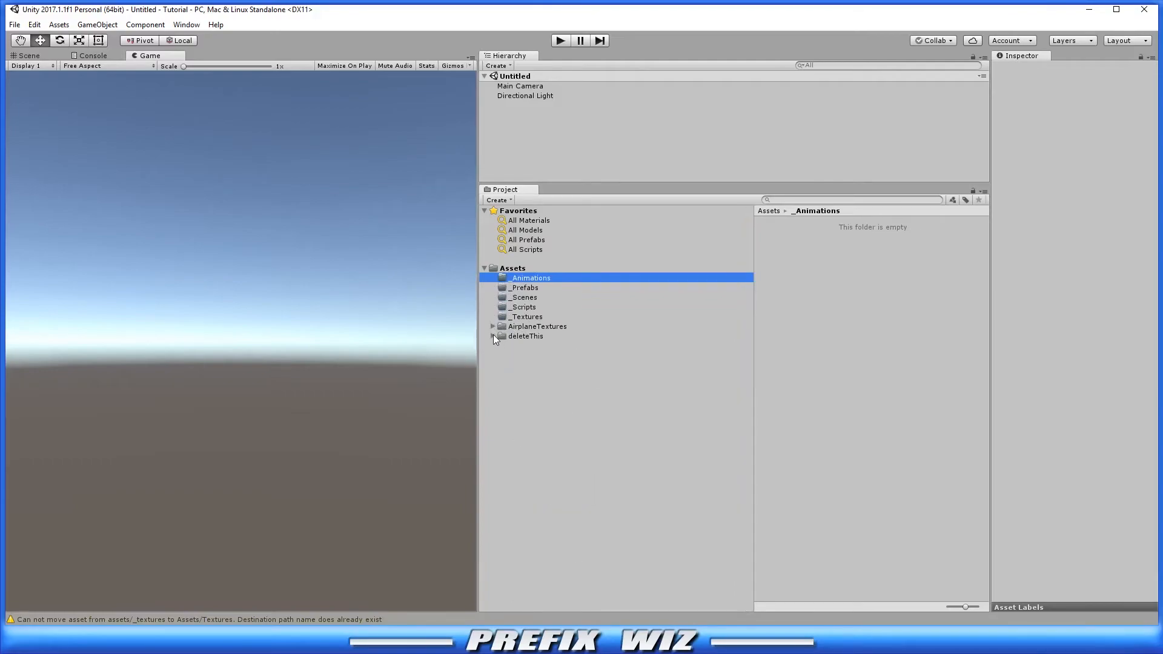
{"action": "left_click", "coordinate": [494, 335], "text": "alt"}
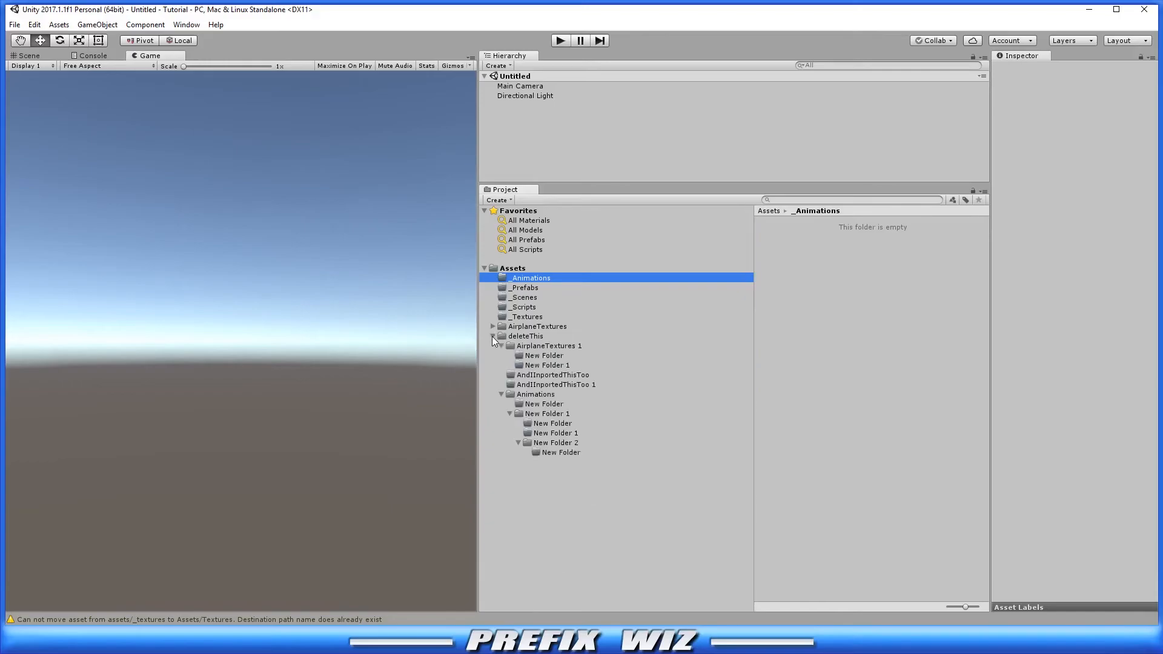
{"action": "scroll", "coordinate": [545, 363], "scroll_direction": "down", "scroll_amount": 5}
{"action": "scroll", "coordinate": [561, 440], "scroll_direction": "down", "scroll_amount": 5}
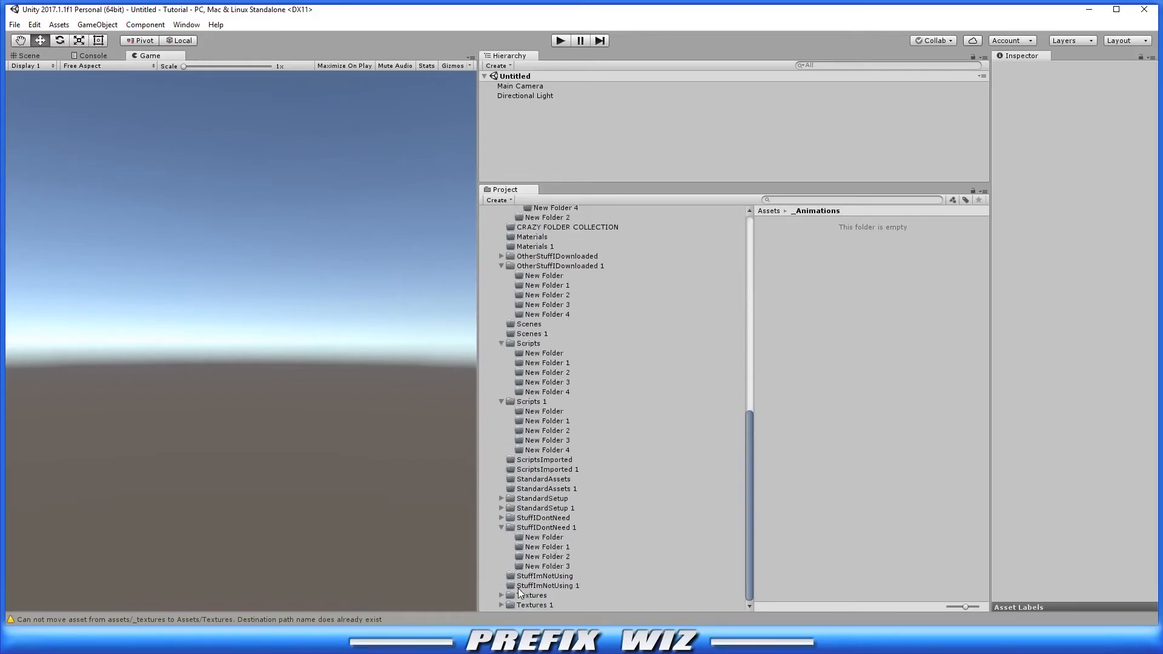
{"action": "scroll", "coordinate": [560, 454], "scroll_direction": "up", "scroll_amount": 5}
{"action": "scroll", "coordinate": [545, 364], "scroll_direction": "up", "scroll_amount": 5}
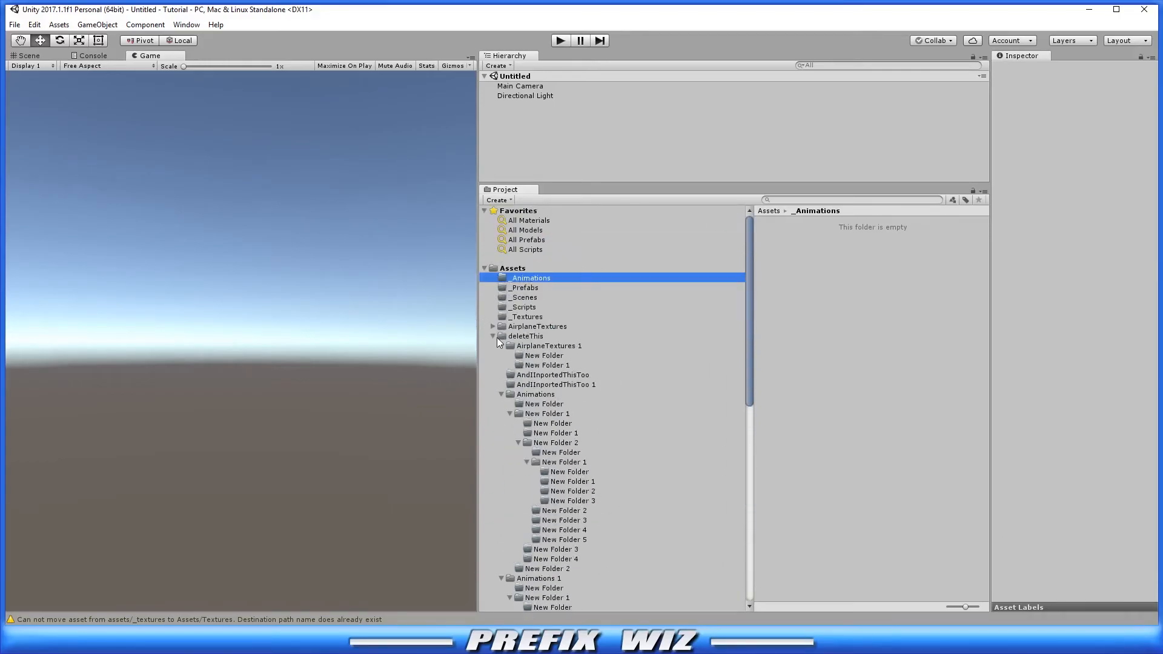
- Collapse the deleteThis tree and select the folder for renaming to Z_DELETE
{"action": "left_click", "coordinate": [491, 336]}
{"action": "left_click", "coordinate": [515, 337]}
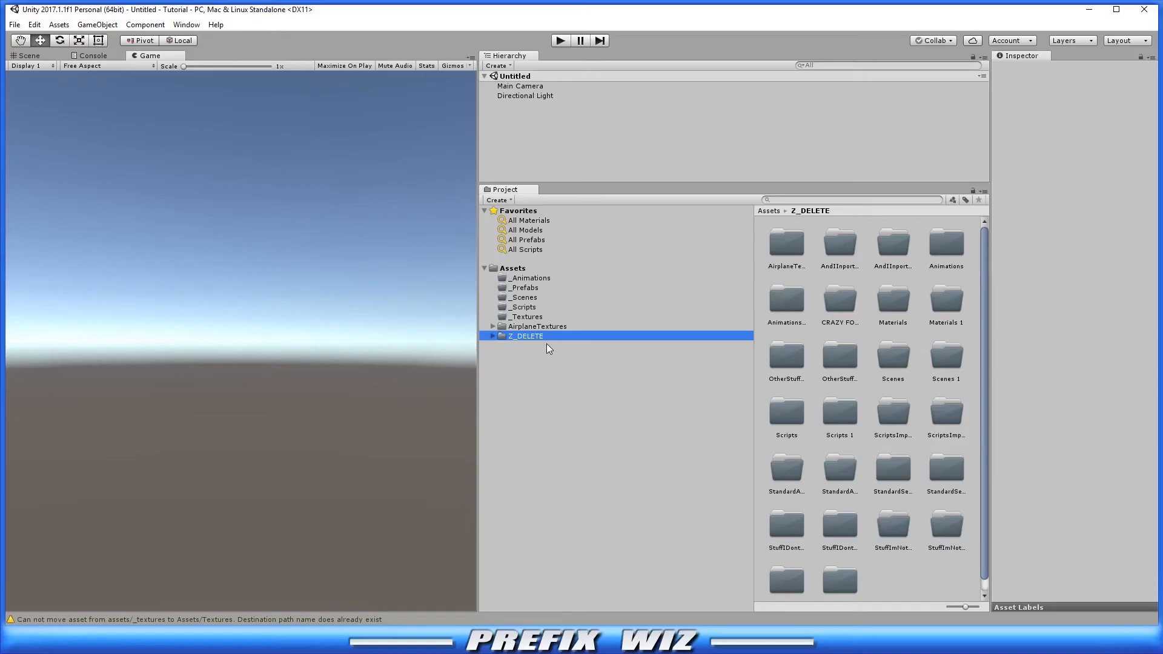
{"action": "left_click", "coordinate": [547, 363]}
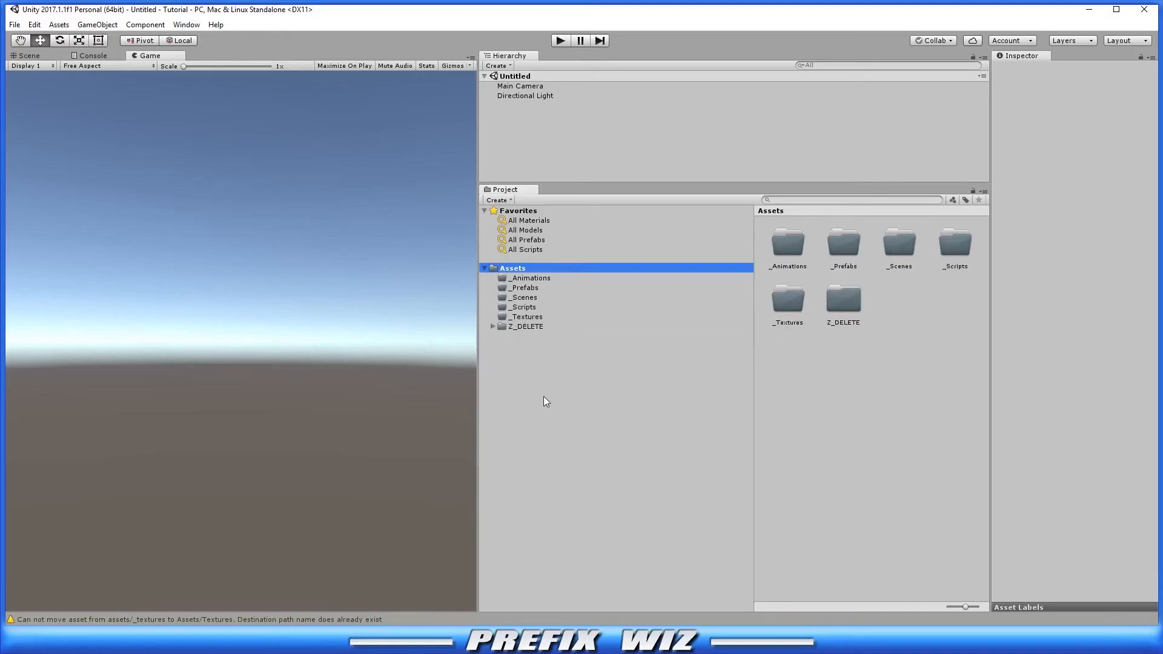